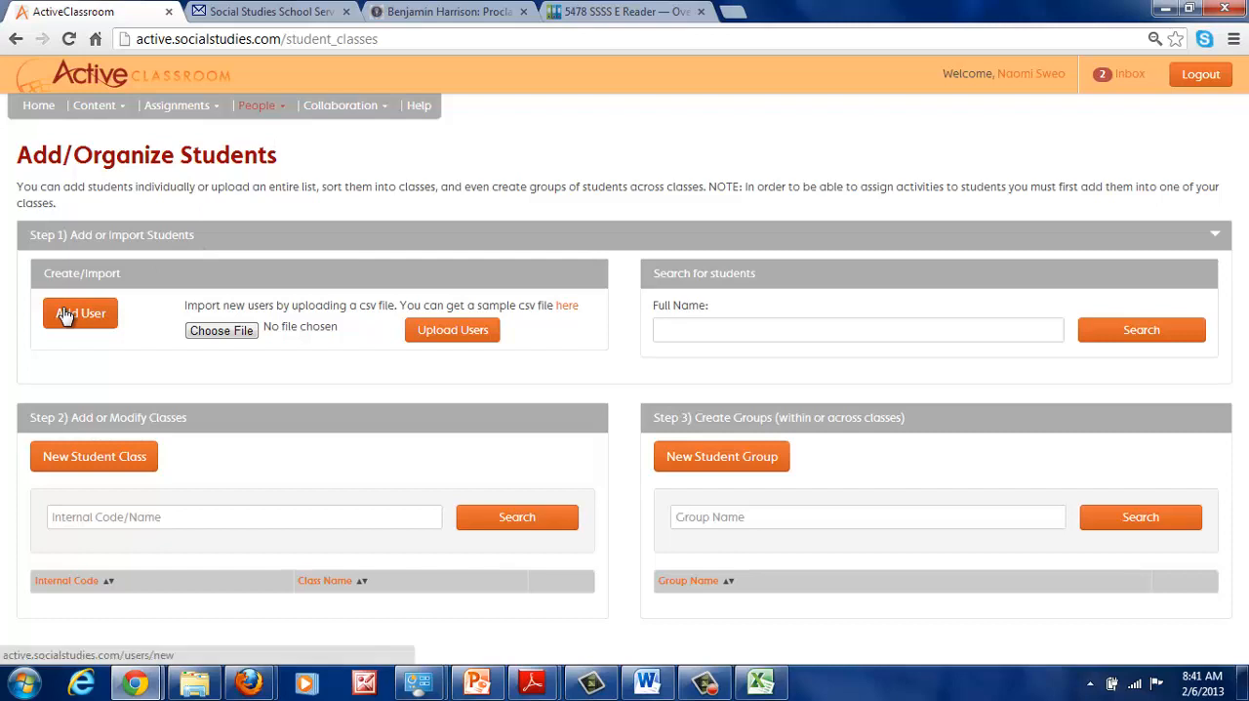
- Download the sample CSV file for user import and bring it up in Excel
left_click(574, 308)
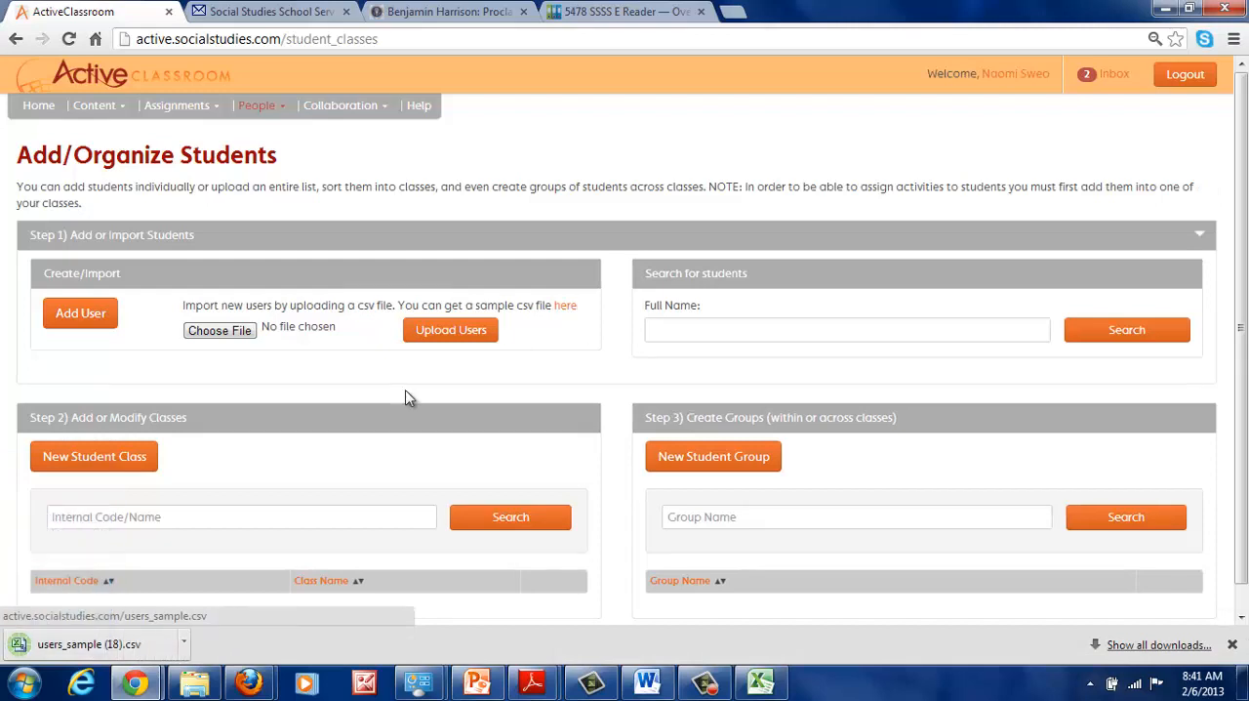
left_click(115, 645)
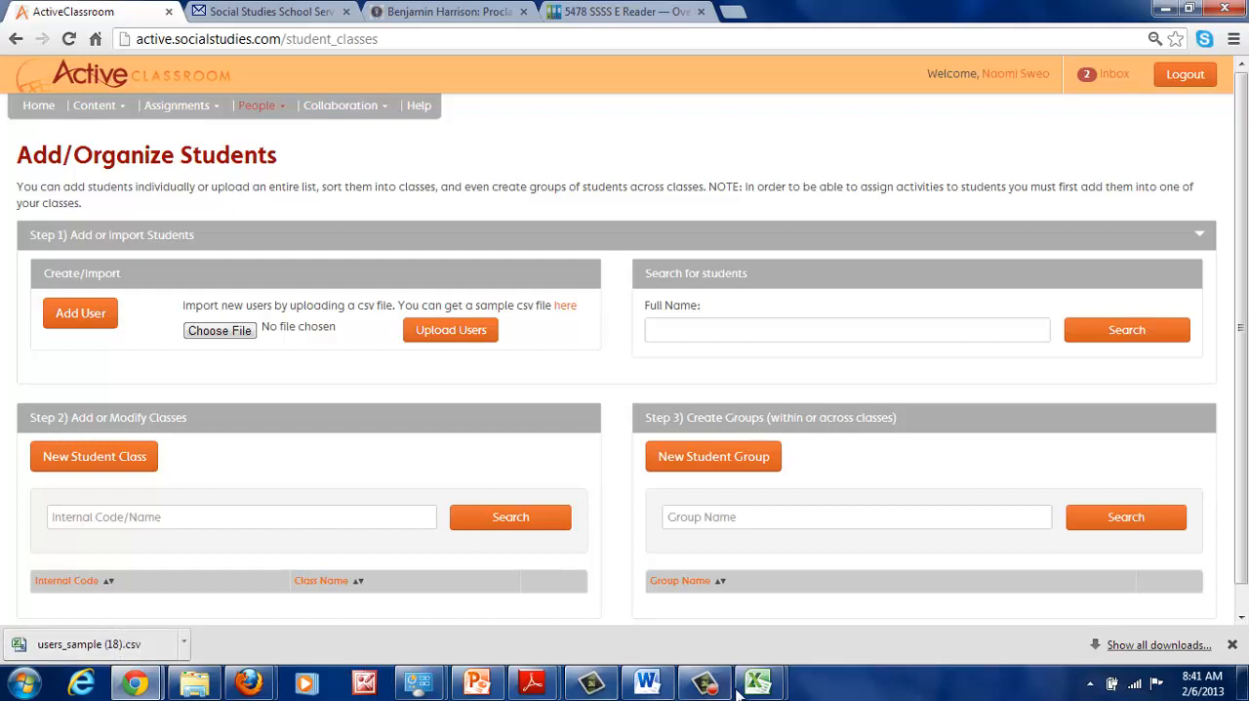
mouse_move(766, 688)
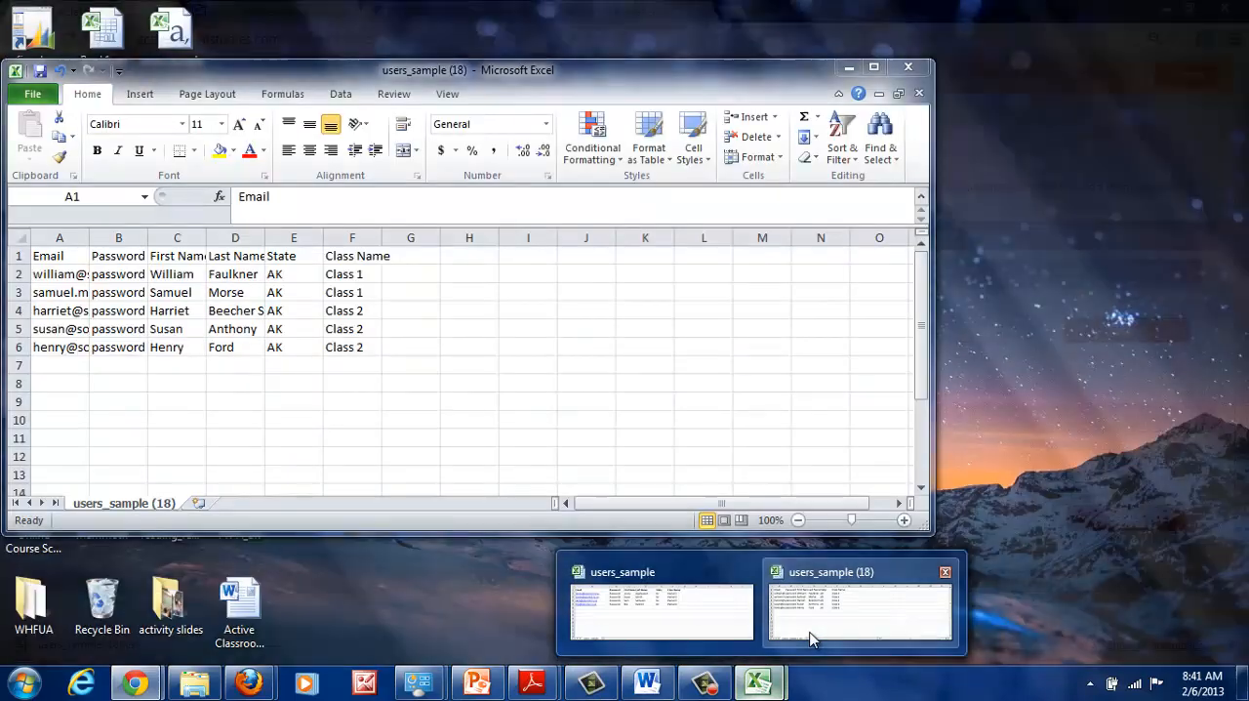
left_click(812, 633)
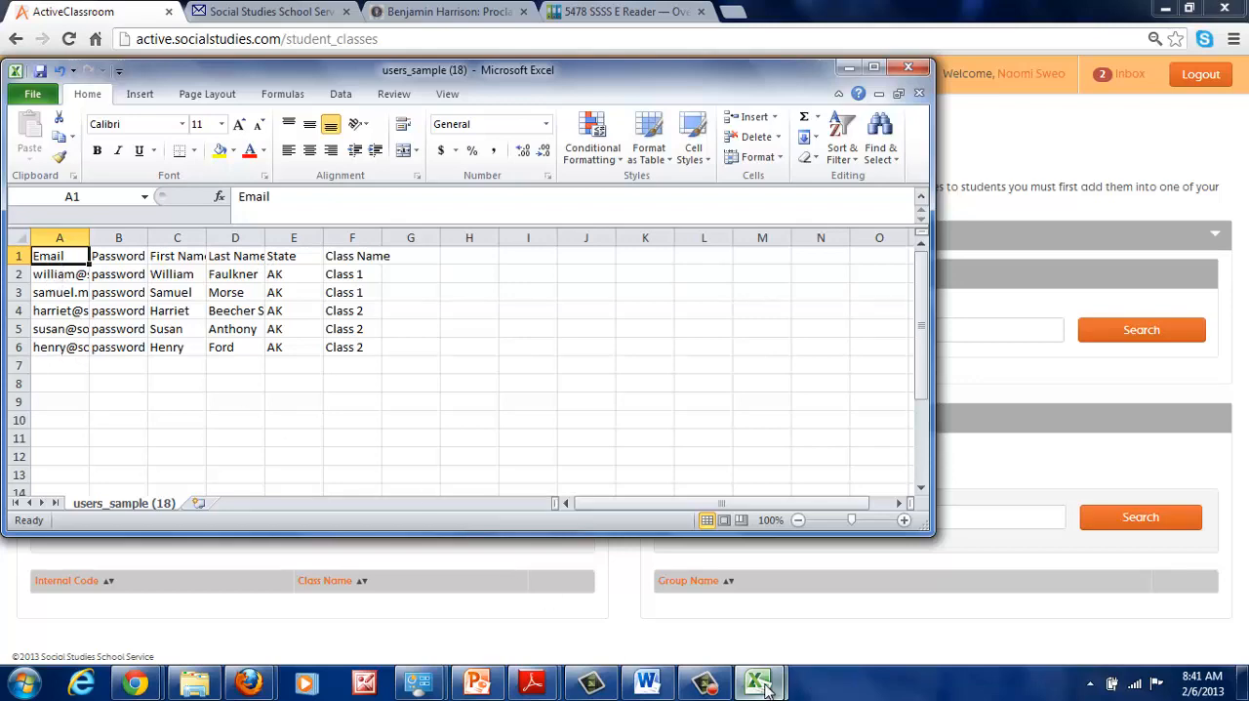
- View the filled-in users_sample workbook in Excel to examine its student rows and class names, and return to the browser
mouse_move(768, 689)
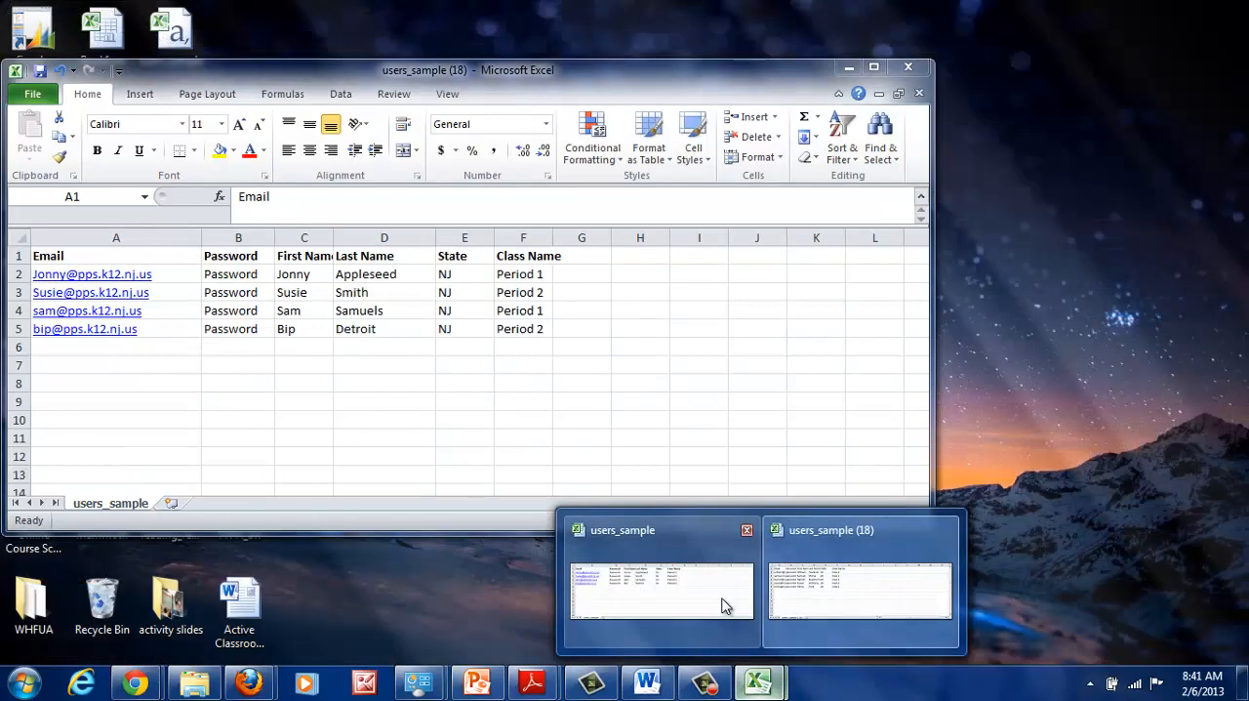
left_click(722, 607)
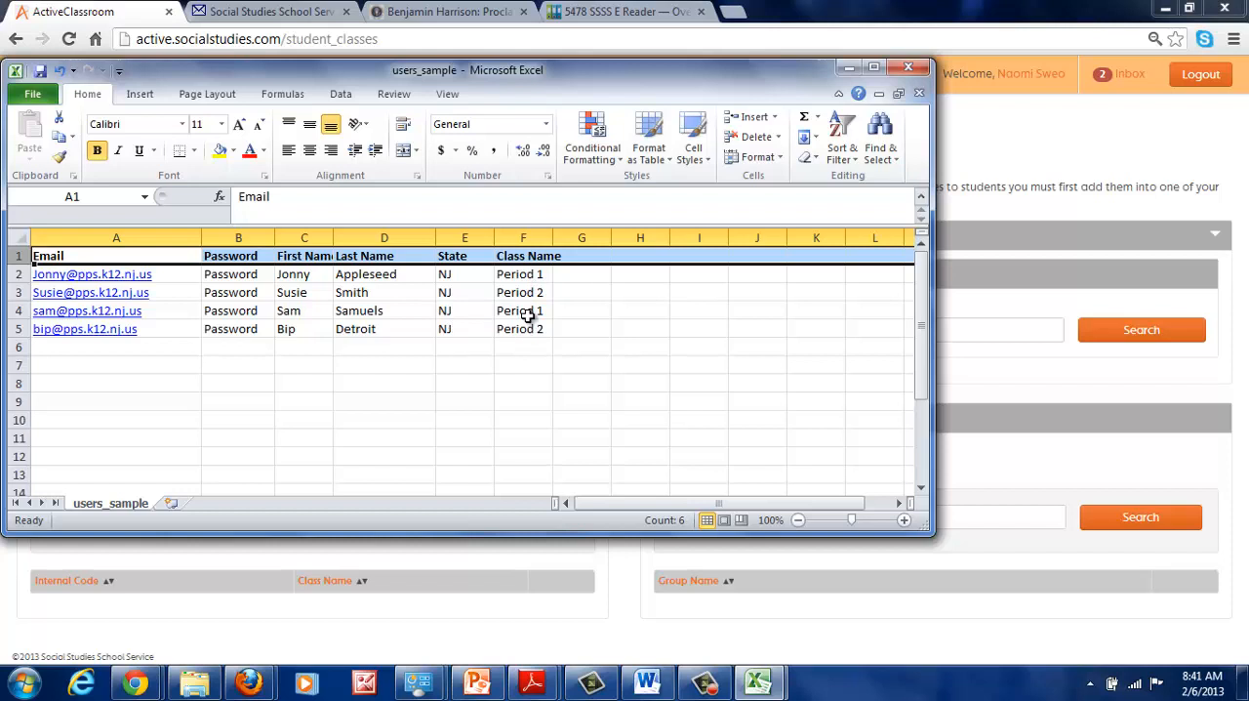
left_click(984, 150)
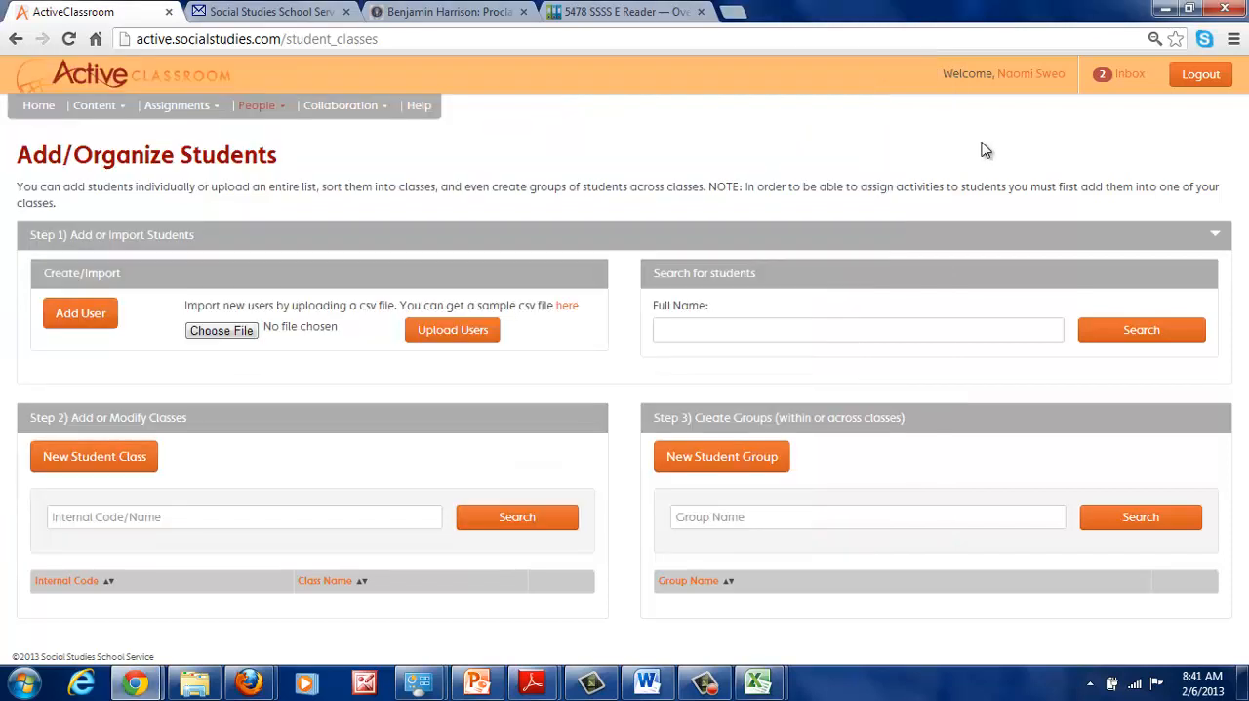
- Choose users_sample.csv from the Desktop as the import file and upload its users
left_click(222, 331)
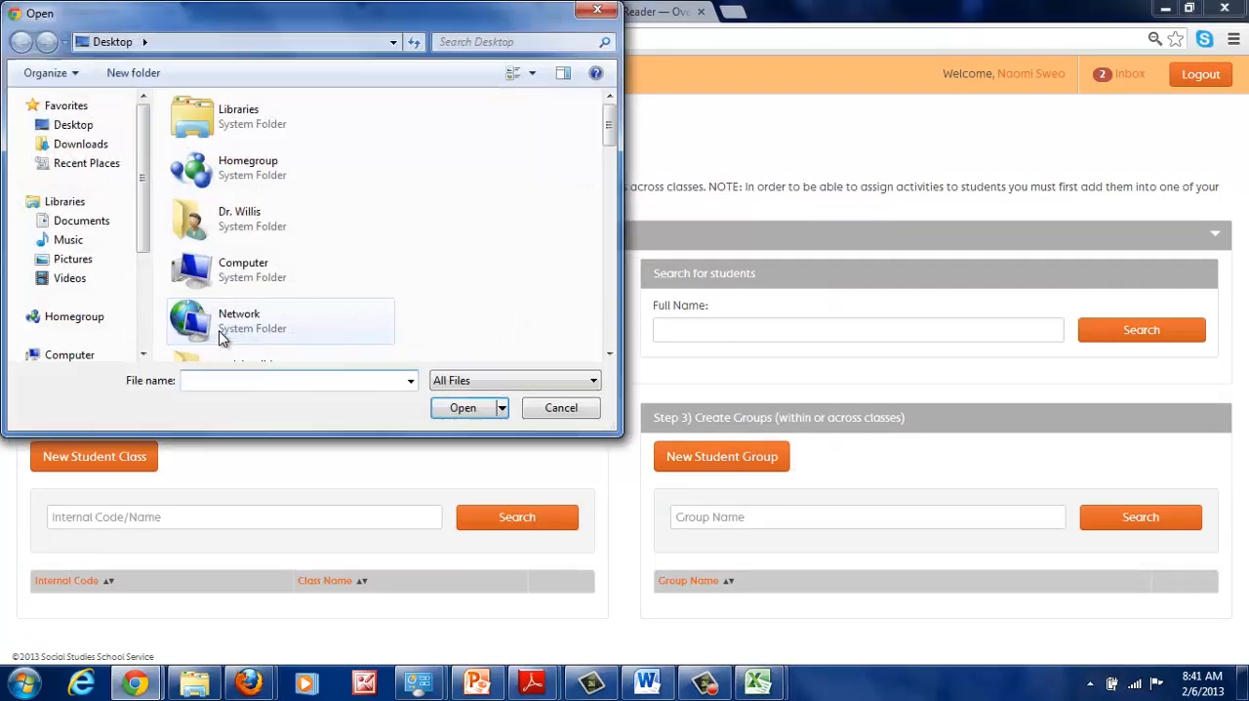
scroll(615, 340, "down", 5)
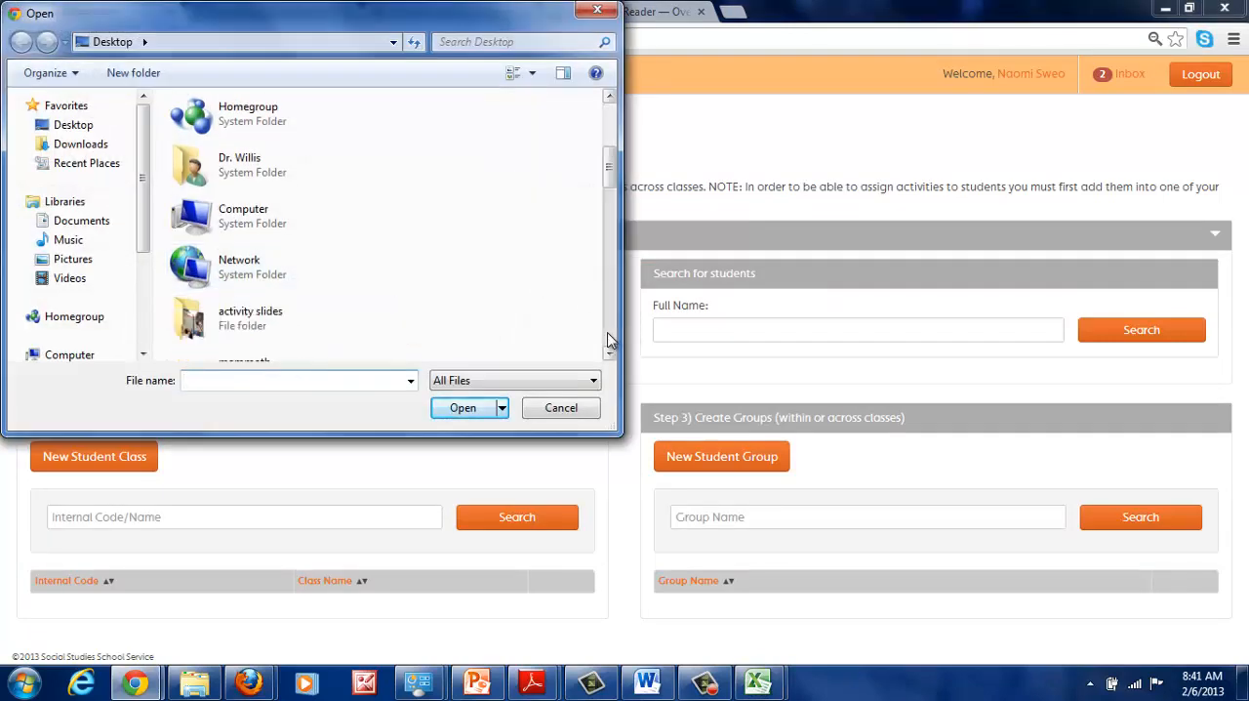
left_click(607, 339)
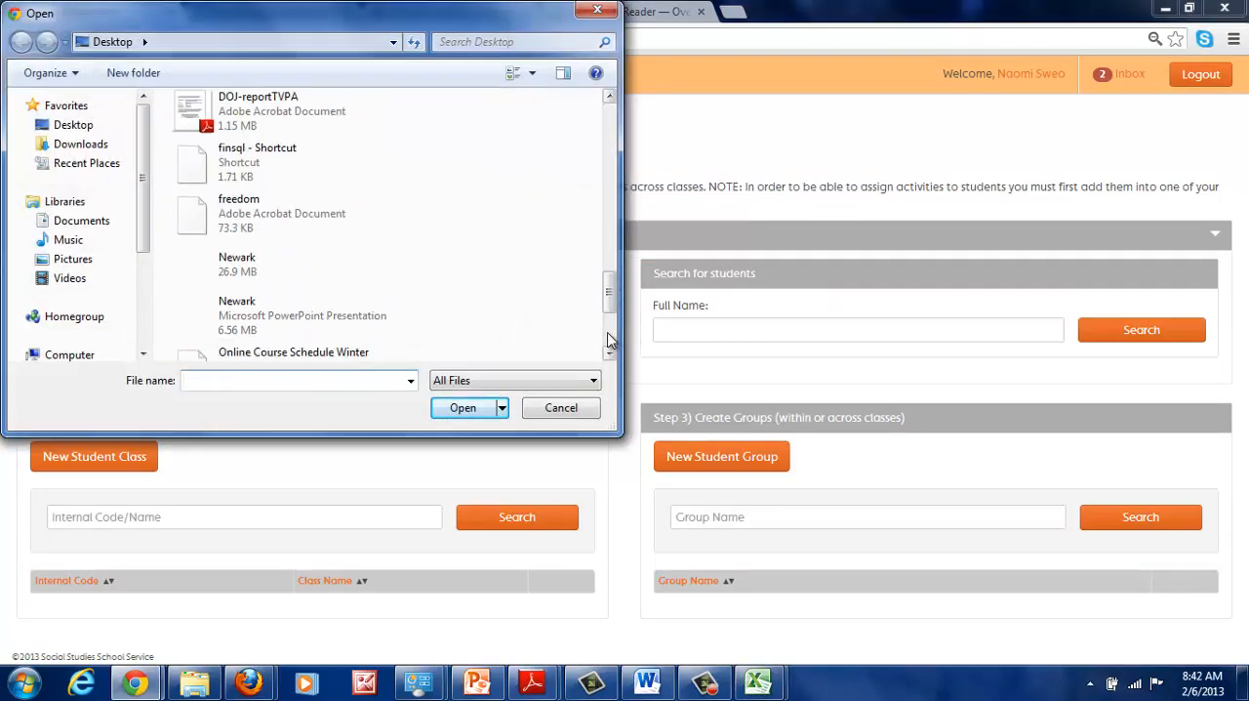
left_click(610, 124)
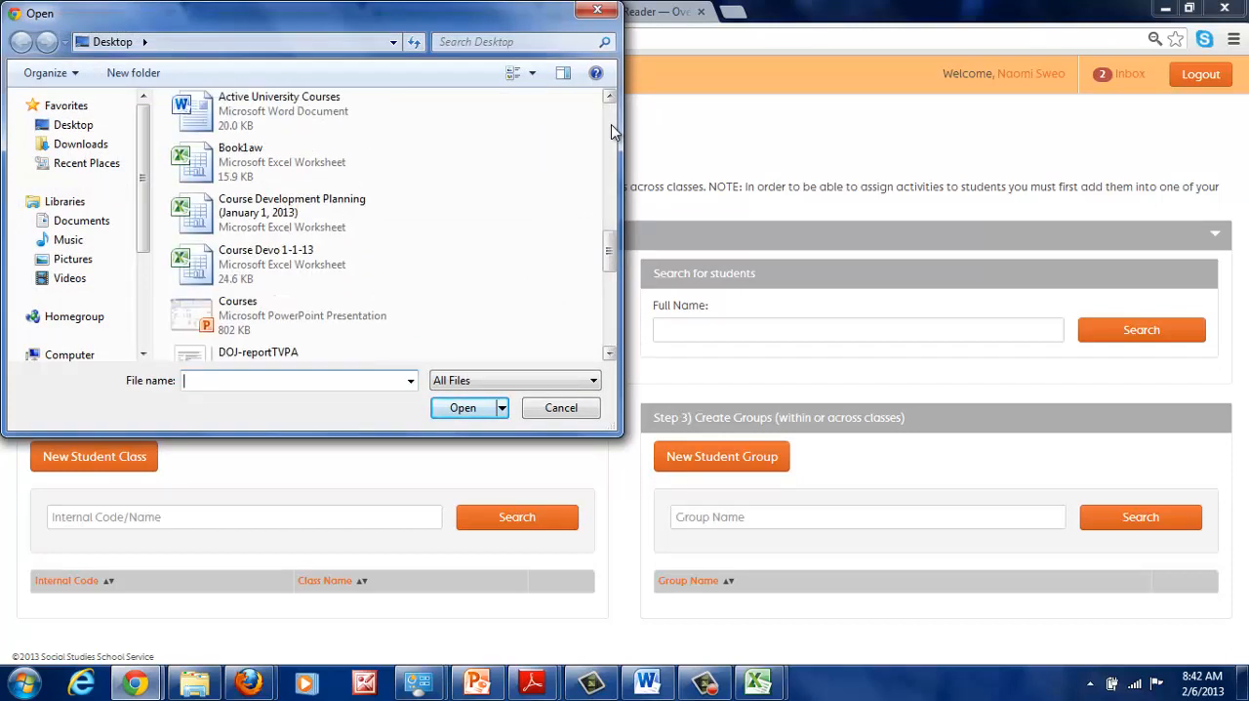
left_click_drag(611, 242, 611, 324)
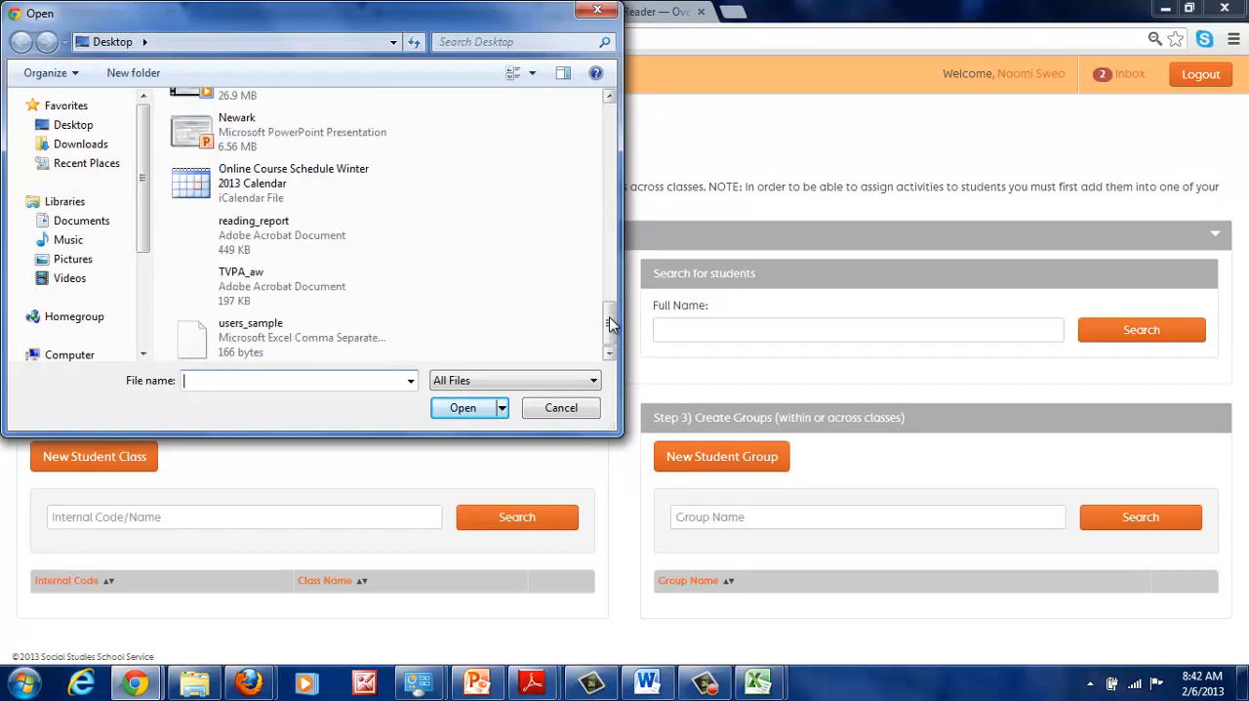
double_click(222, 350)
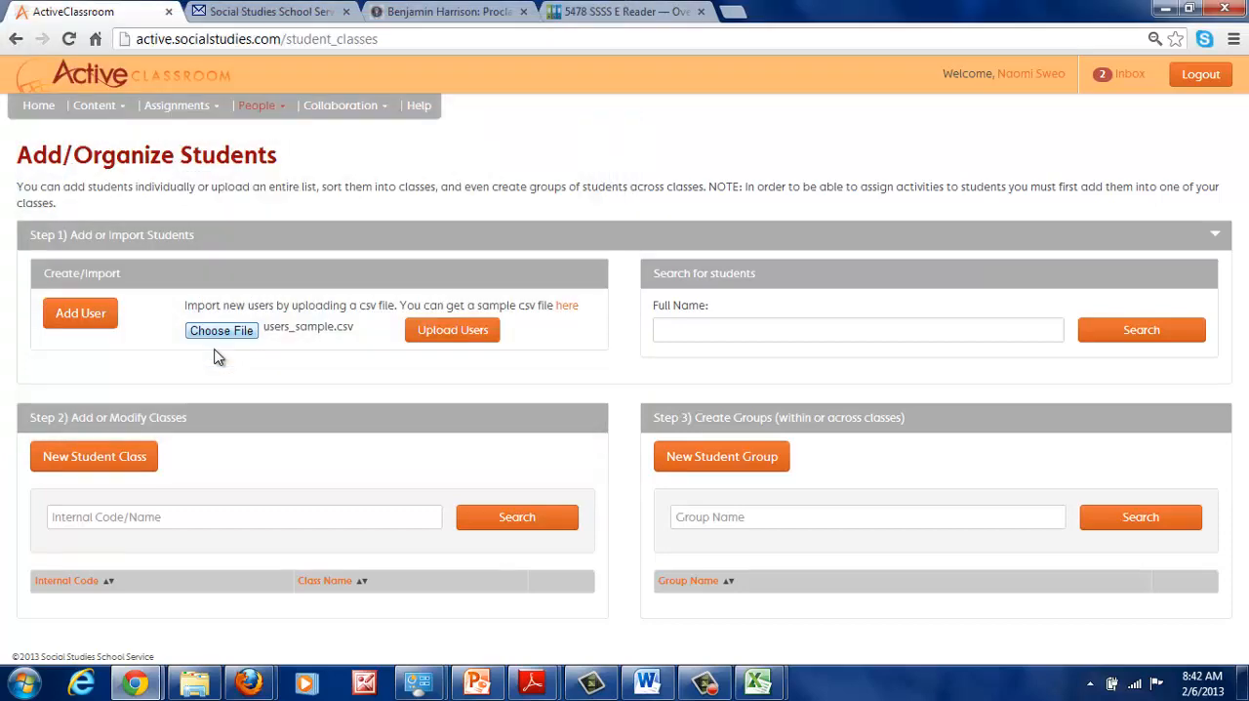
left_click(438, 332)
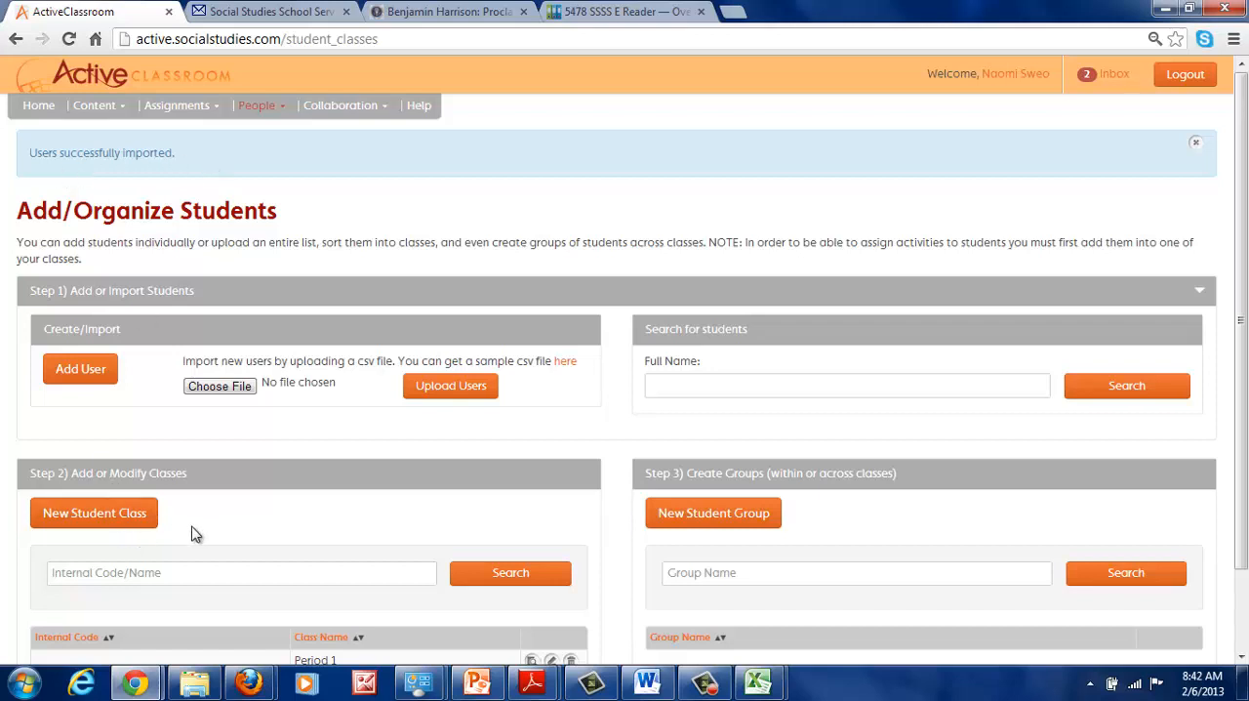
- Check the class list and inspect the Period 1 class's student selection and class data without changing anything
scroll(517, 547, "down", 1)
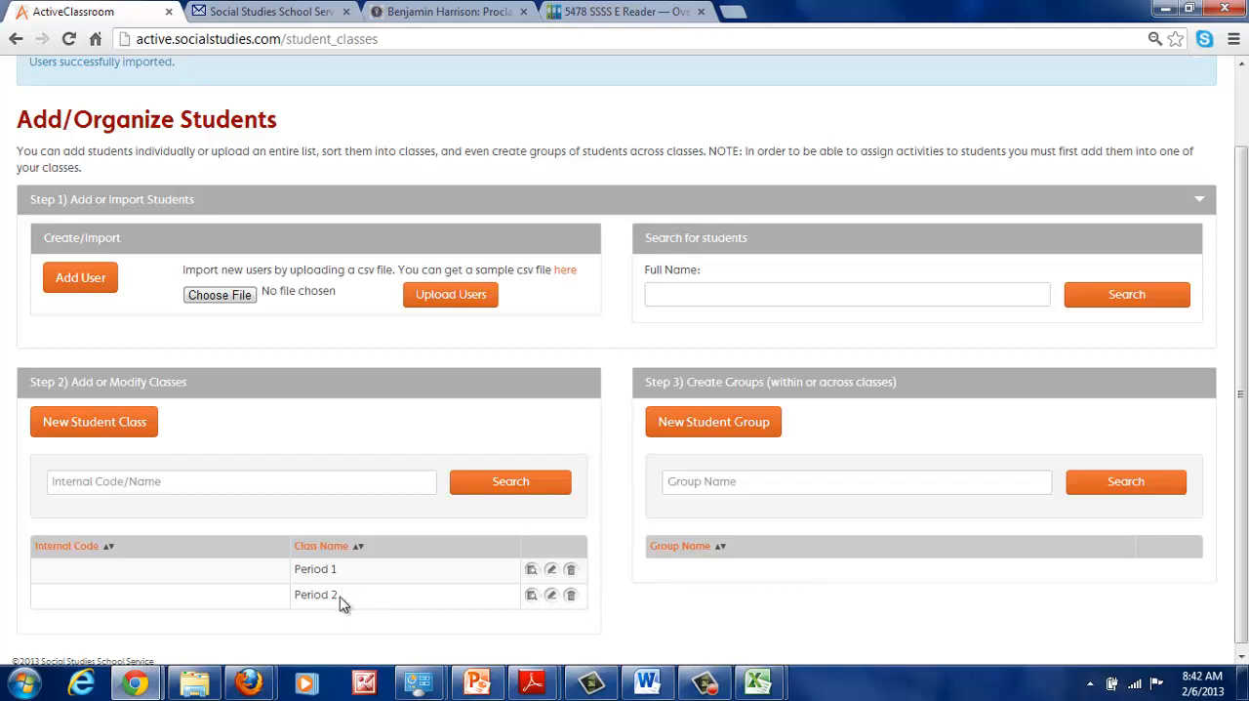
left_click(549, 572)
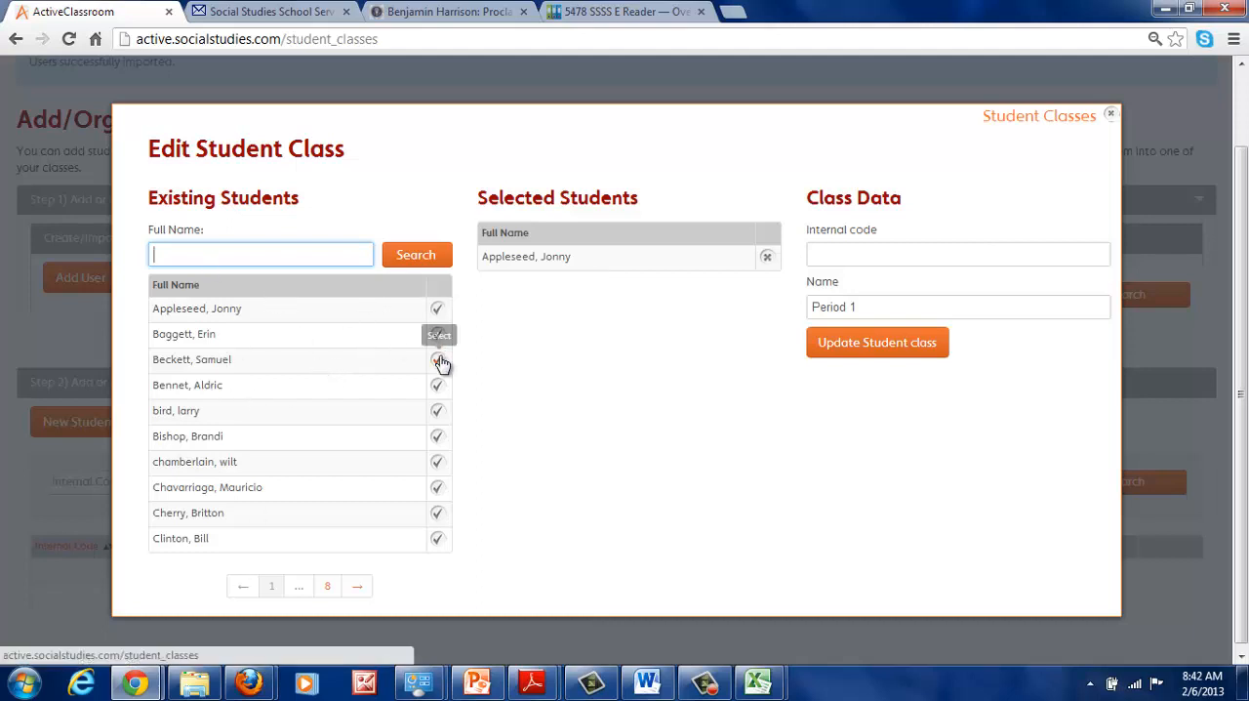
left_click(1111, 114)
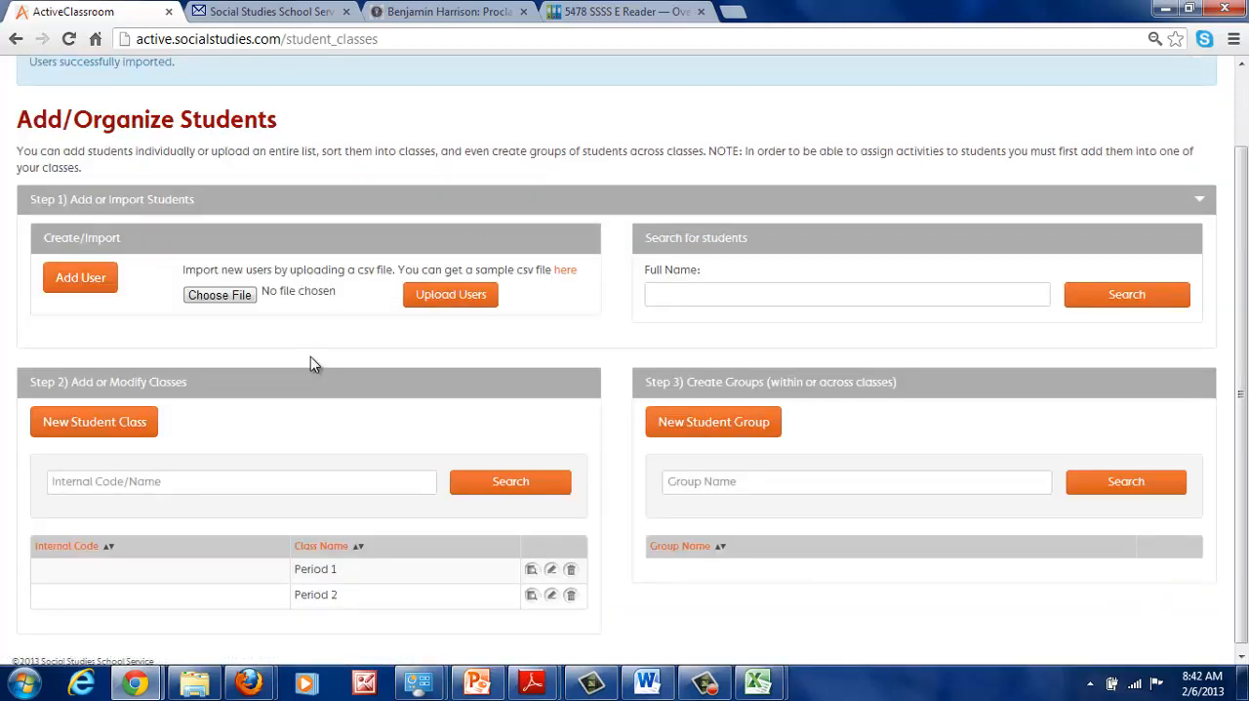
- Look through the New User form's personal, account and notification fields, and return to the Add/Organize Students page
left_click(81, 285)
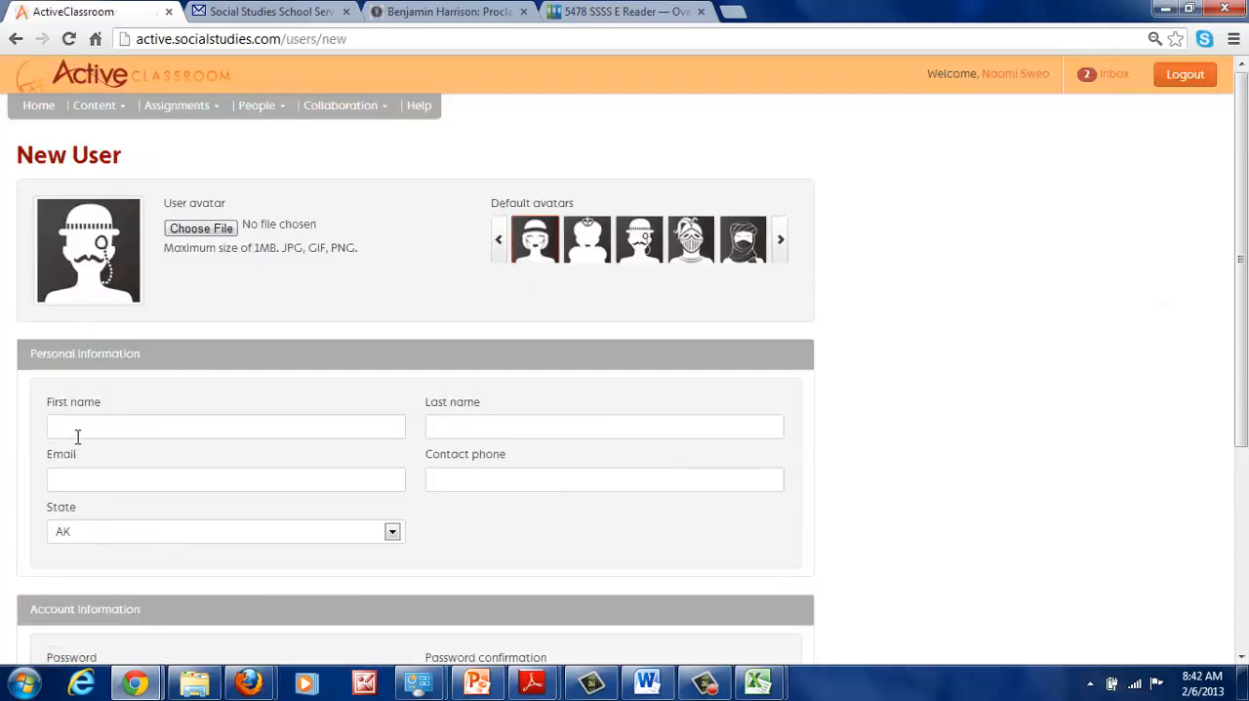
scroll(63, 420, "down", 2)
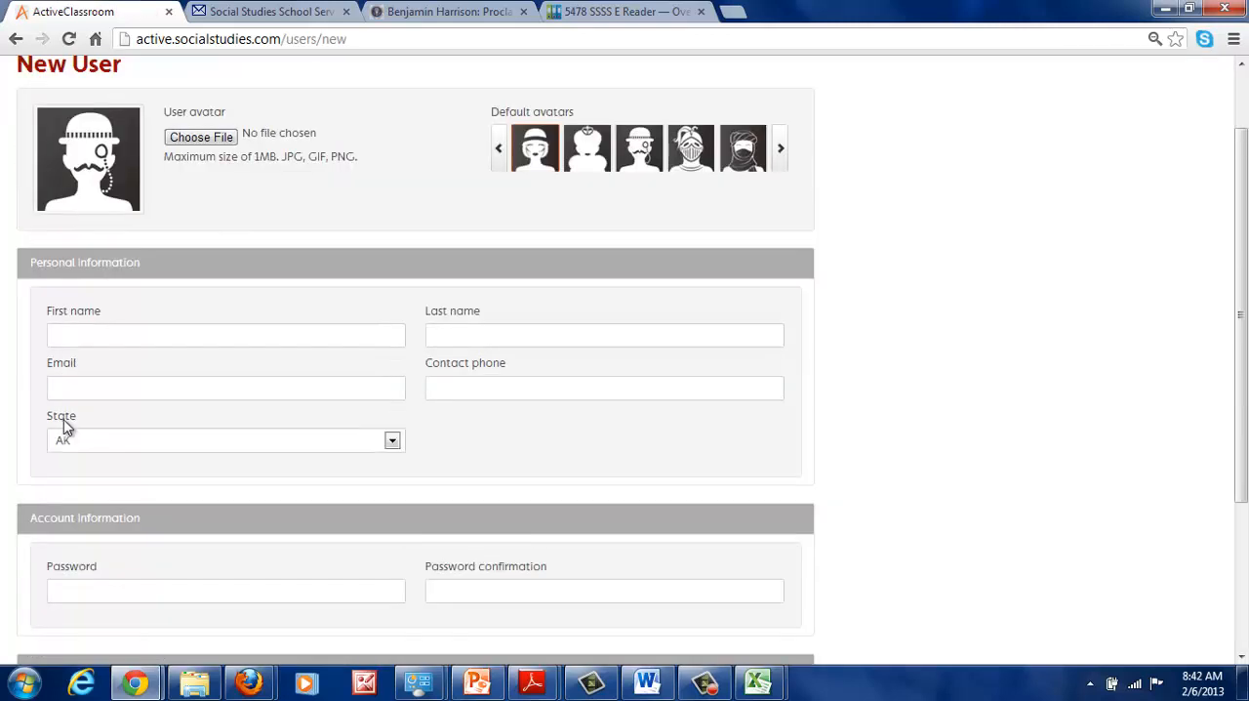
scroll(69, 380, "down", 2)
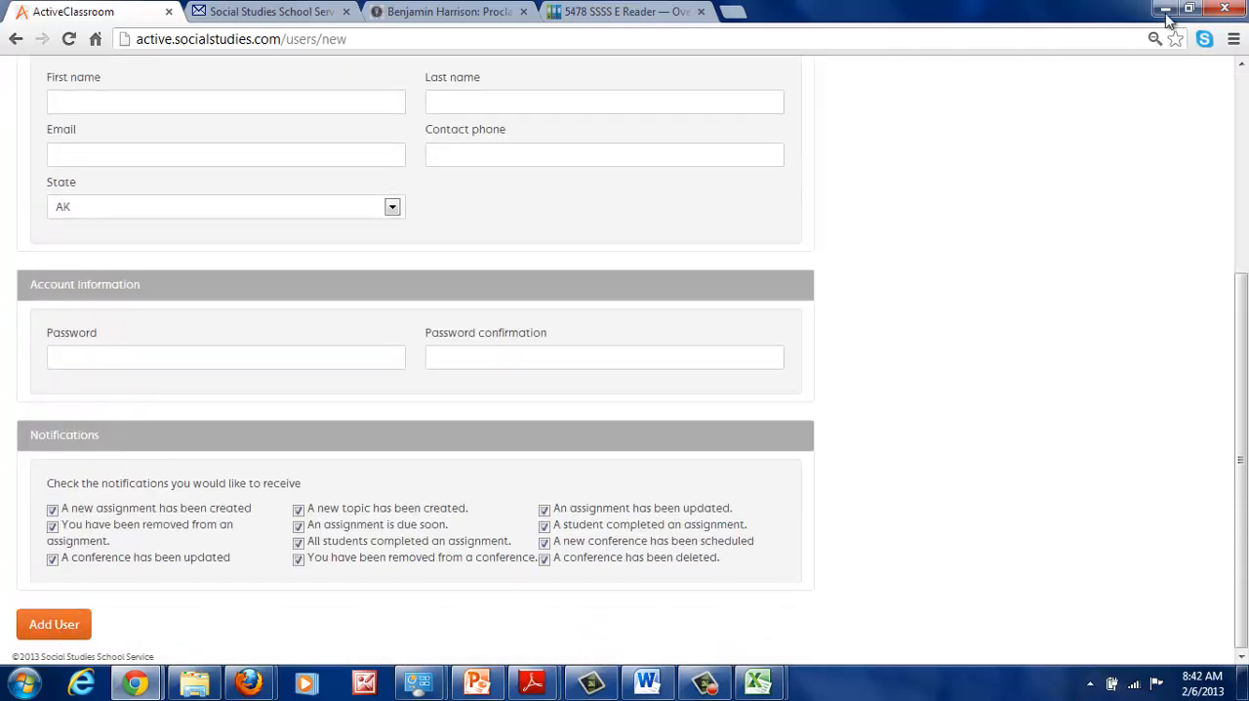
scroll(1108, 216, "up", 3)
scroll(1108, 221, "up", 1)
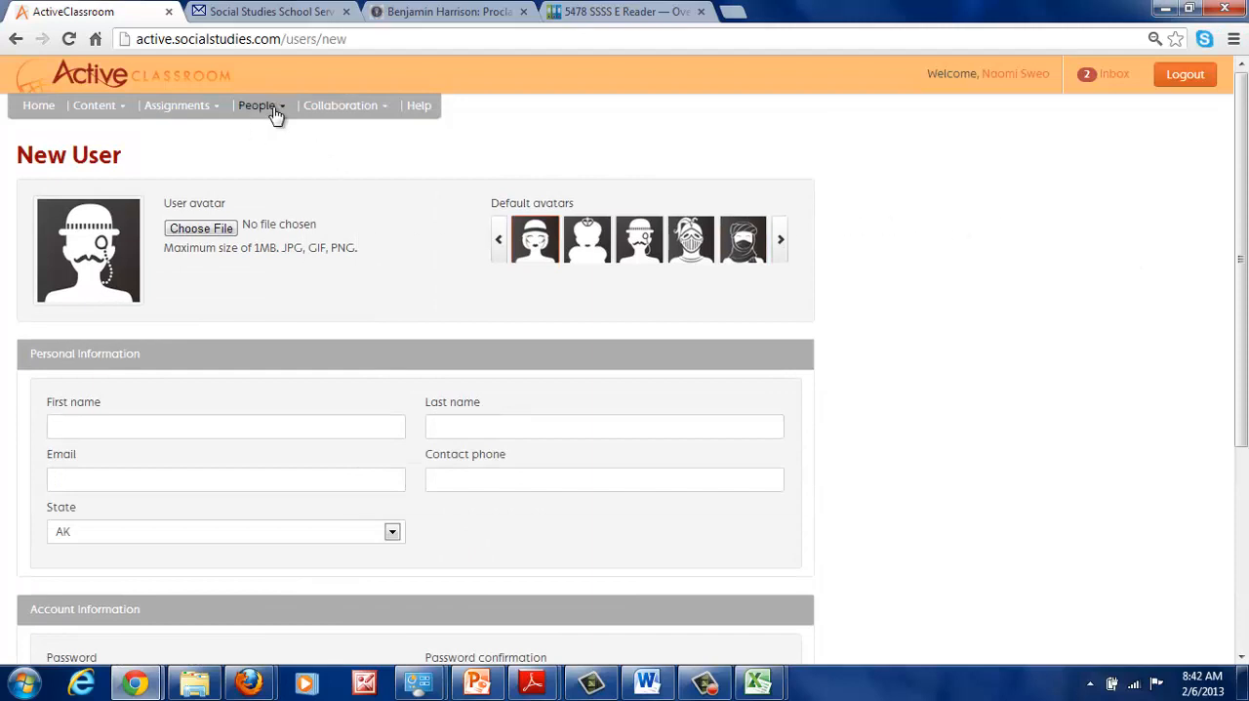
mouse_move(277, 114)
left_click(288, 138)
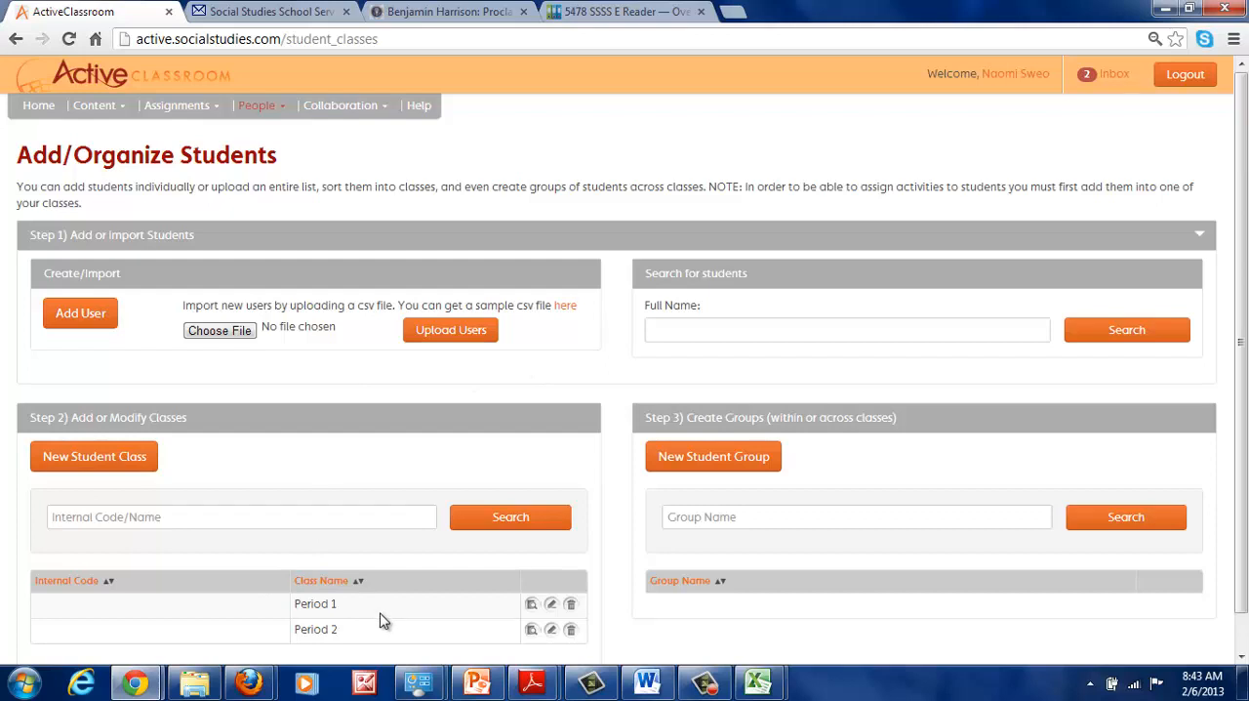
- Create a student group named Blue Team with the description ELL, containing the first listed student
left_click(705, 459)
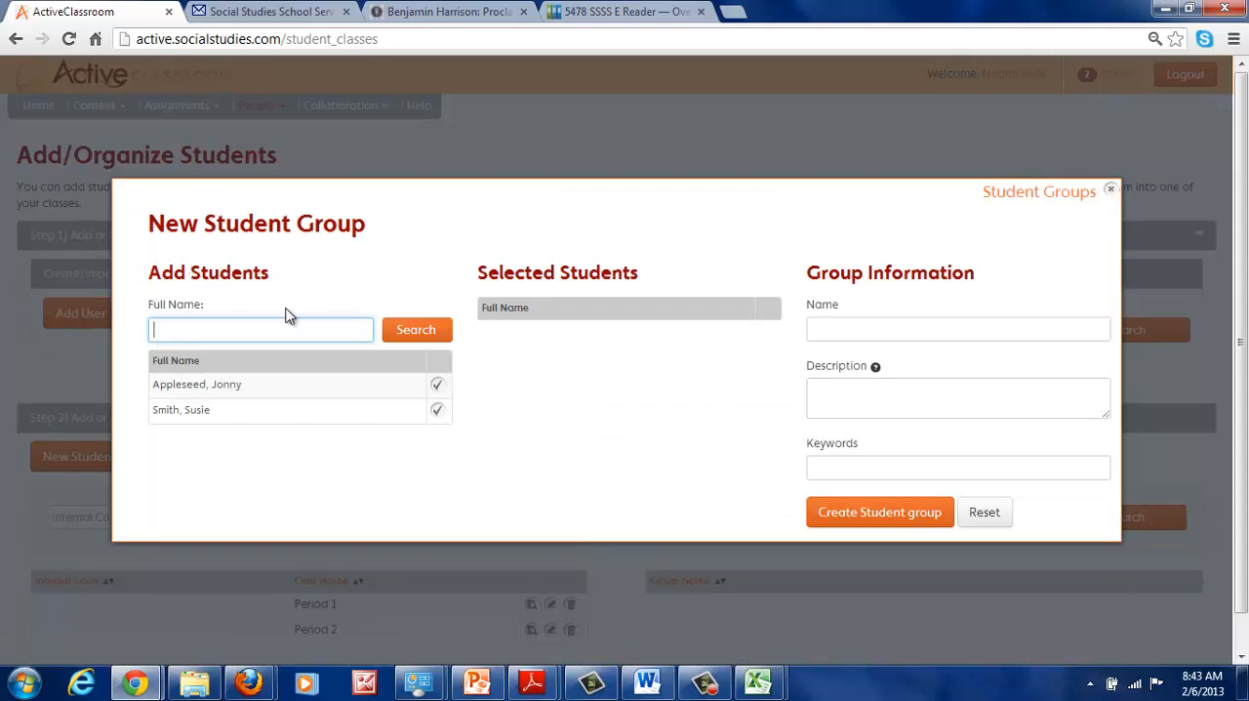
left_click(836, 330)
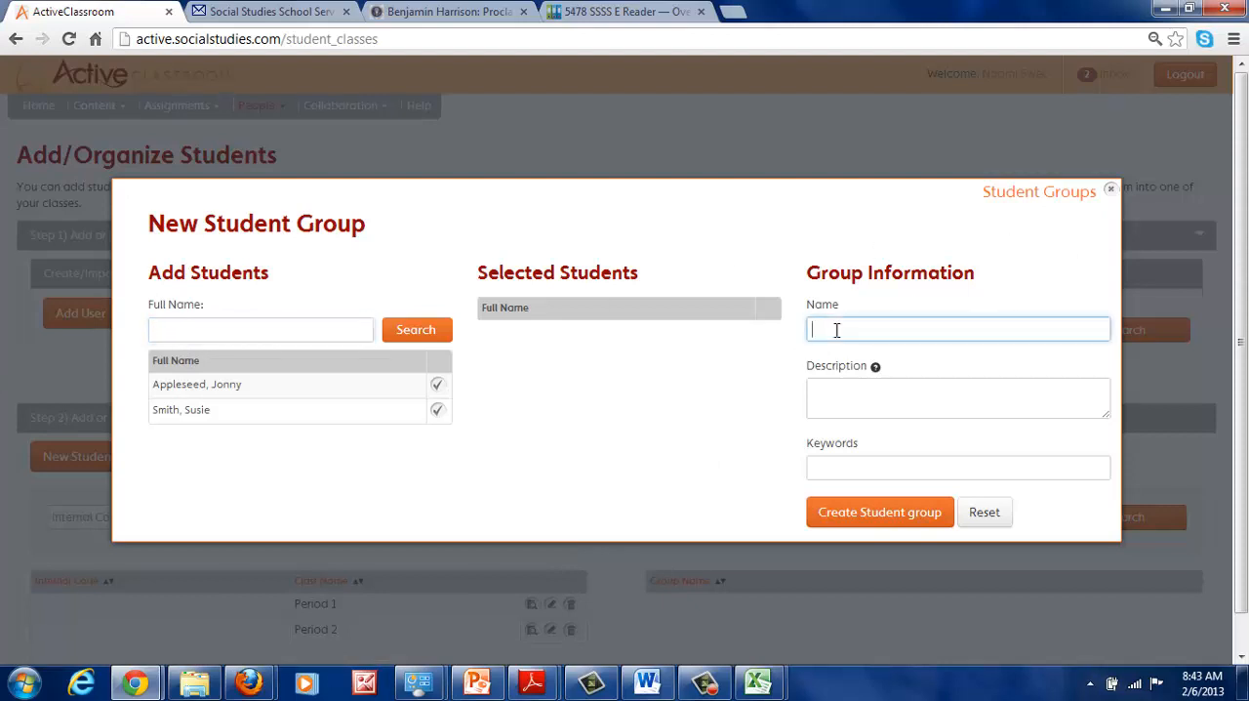
type("Blue Team")
left_click(839, 389)
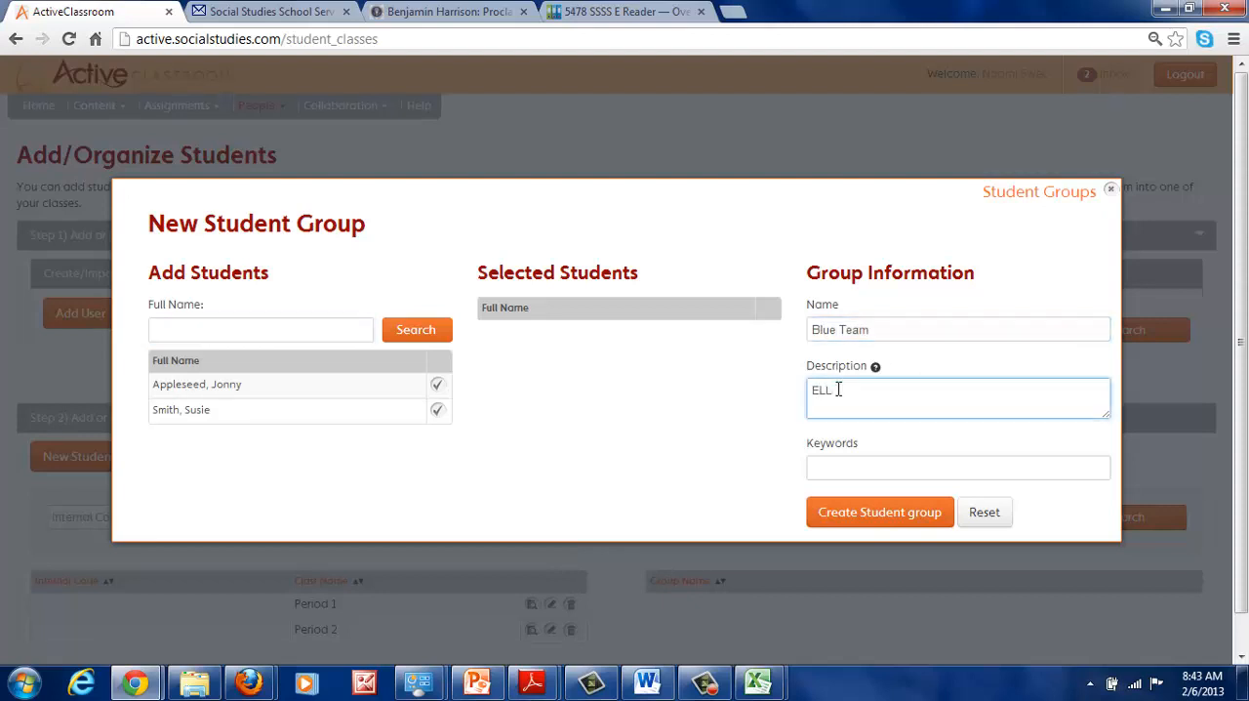
left_click(437, 385)
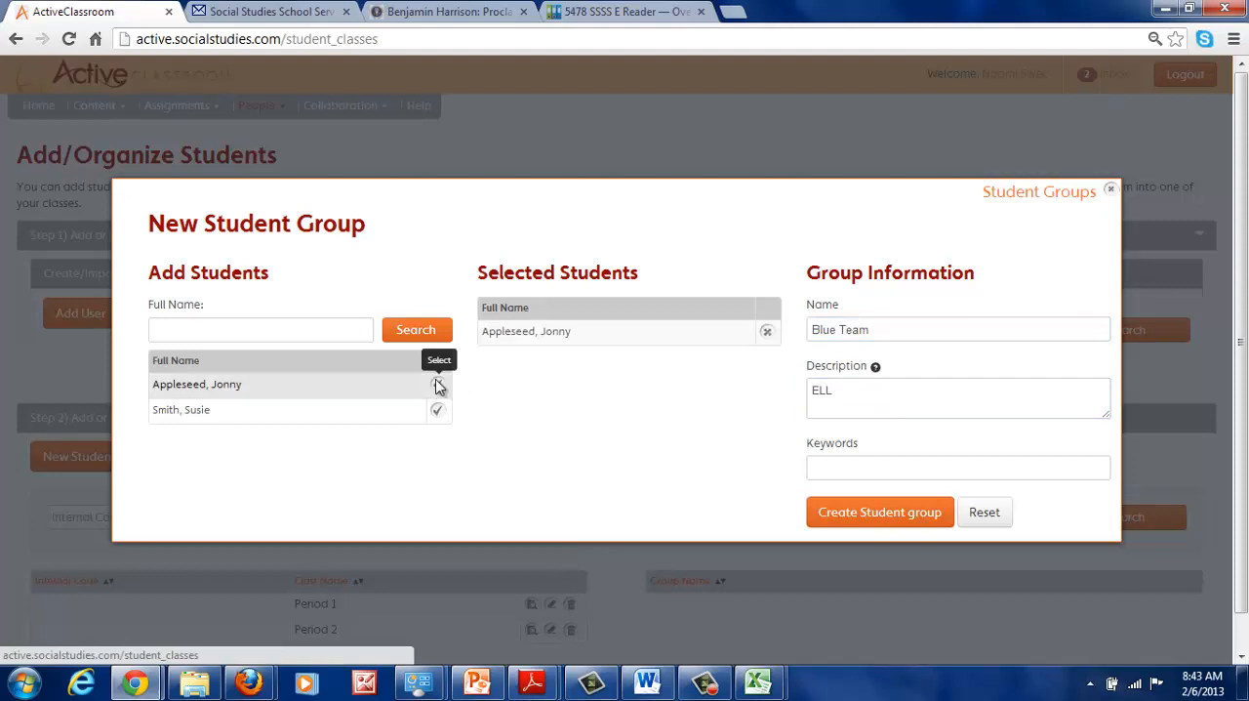
left_click(863, 518)
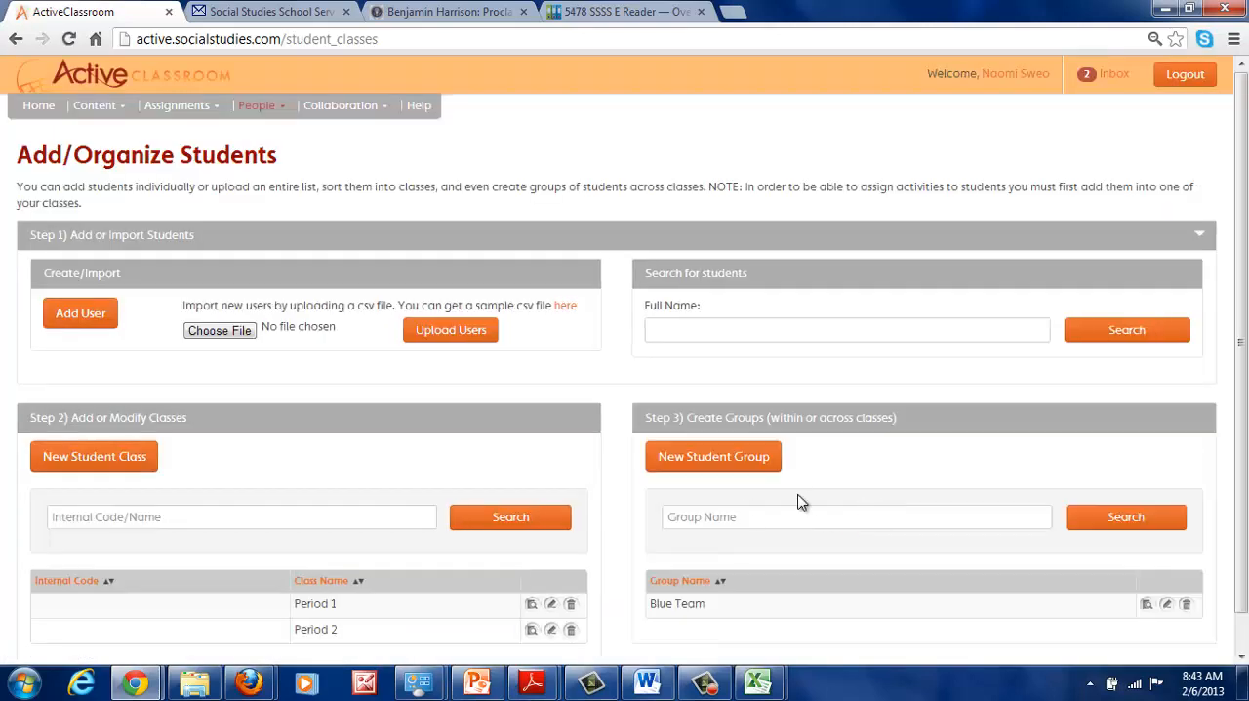
- Create a student group named Orange Team with the description "at level", containing the second listed student
scroll(818, 497, "down", 1)
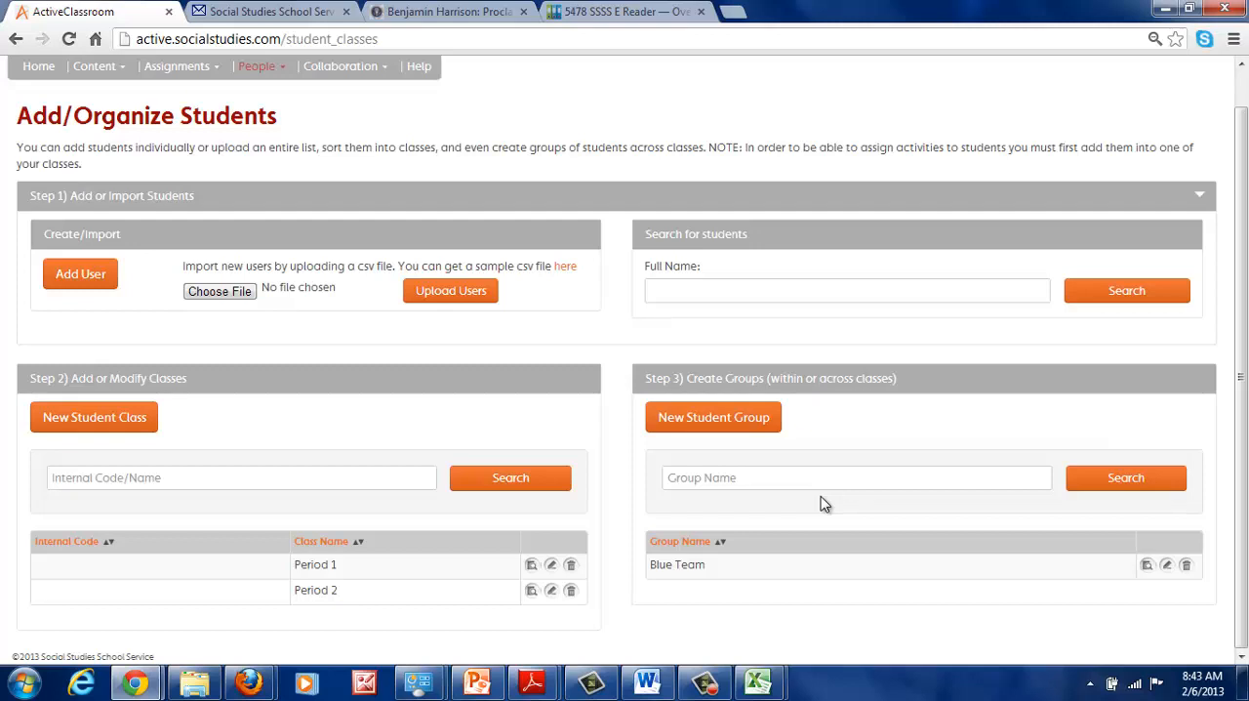
left_click(702, 420)
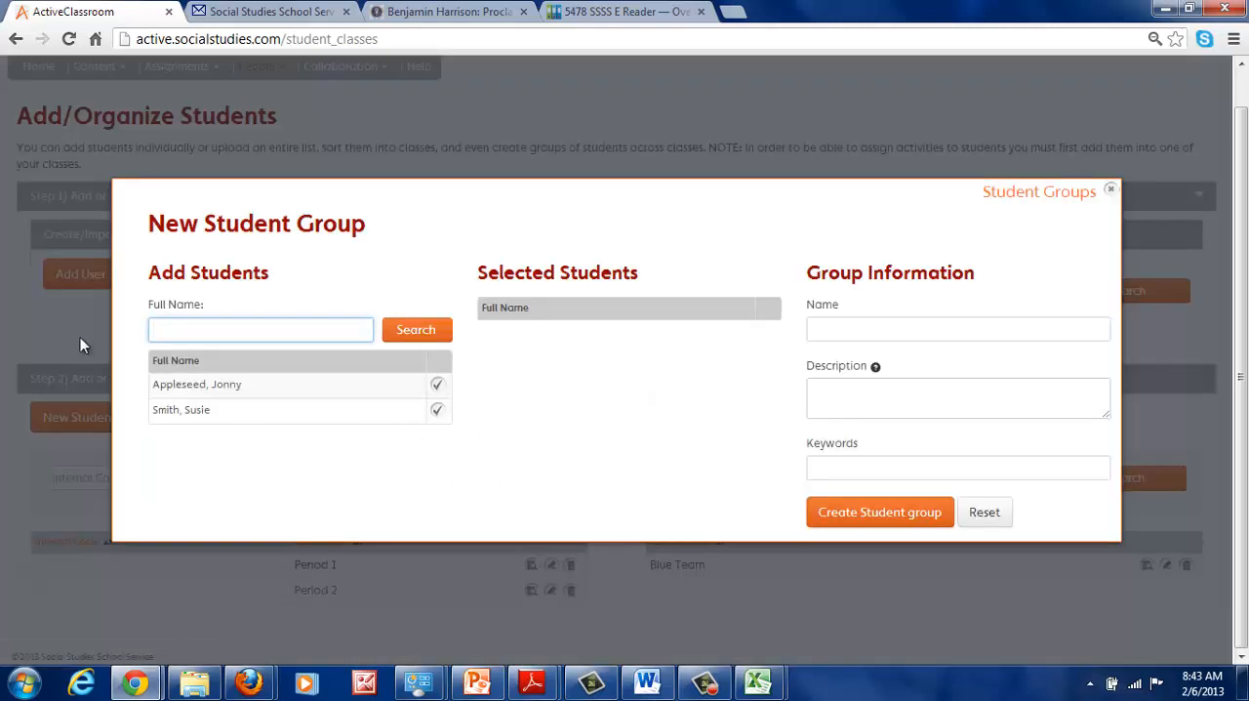
left_click(849, 332)
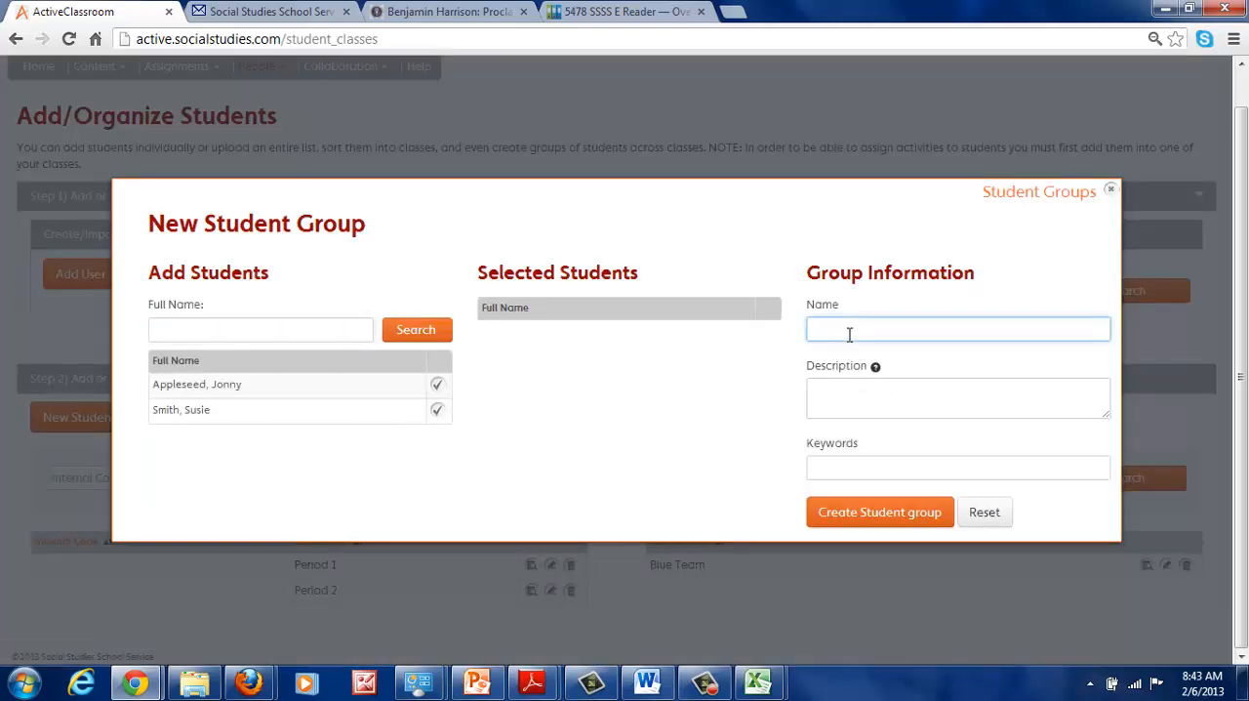
type("Orange Team")
left_click(829, 389)
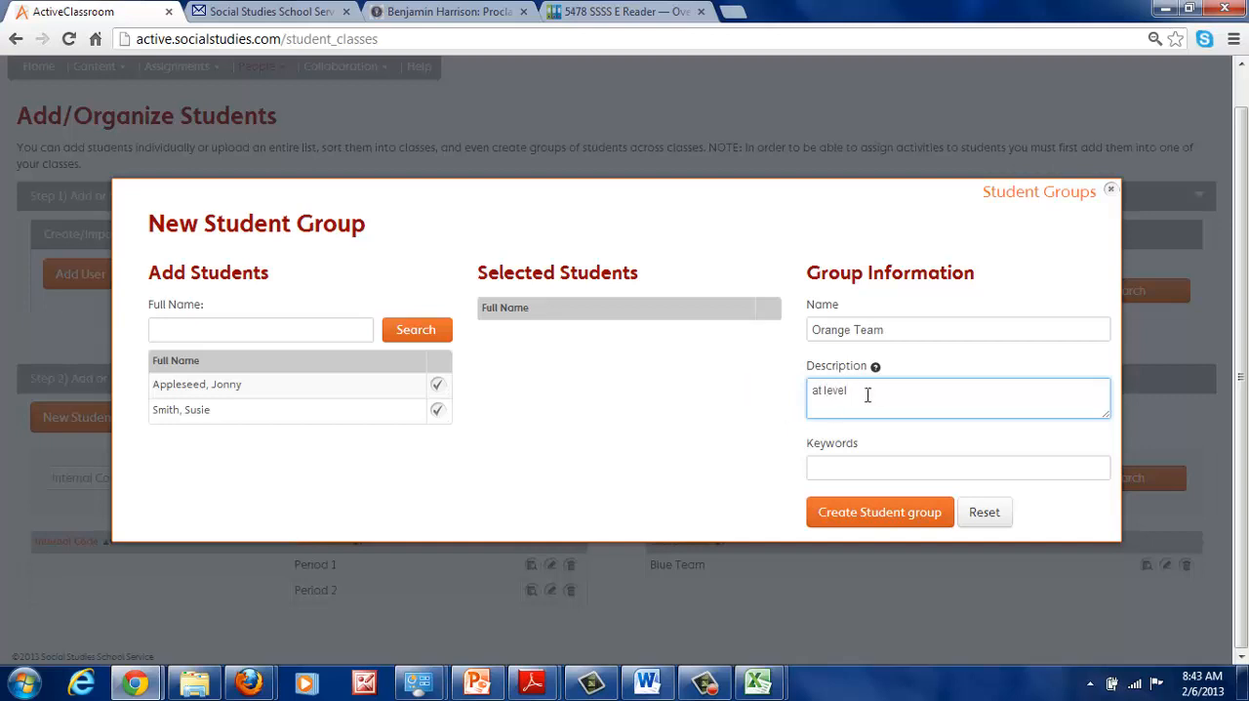
left_click(439, 413)
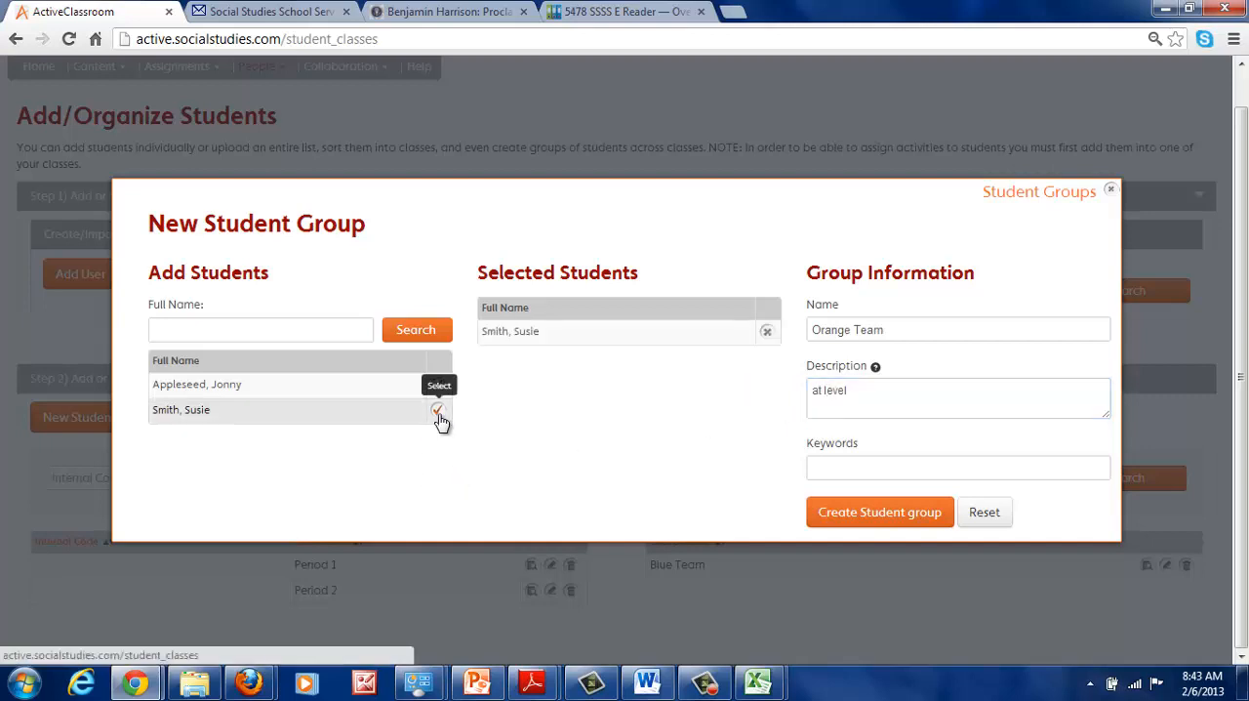
left_click(871, 514)
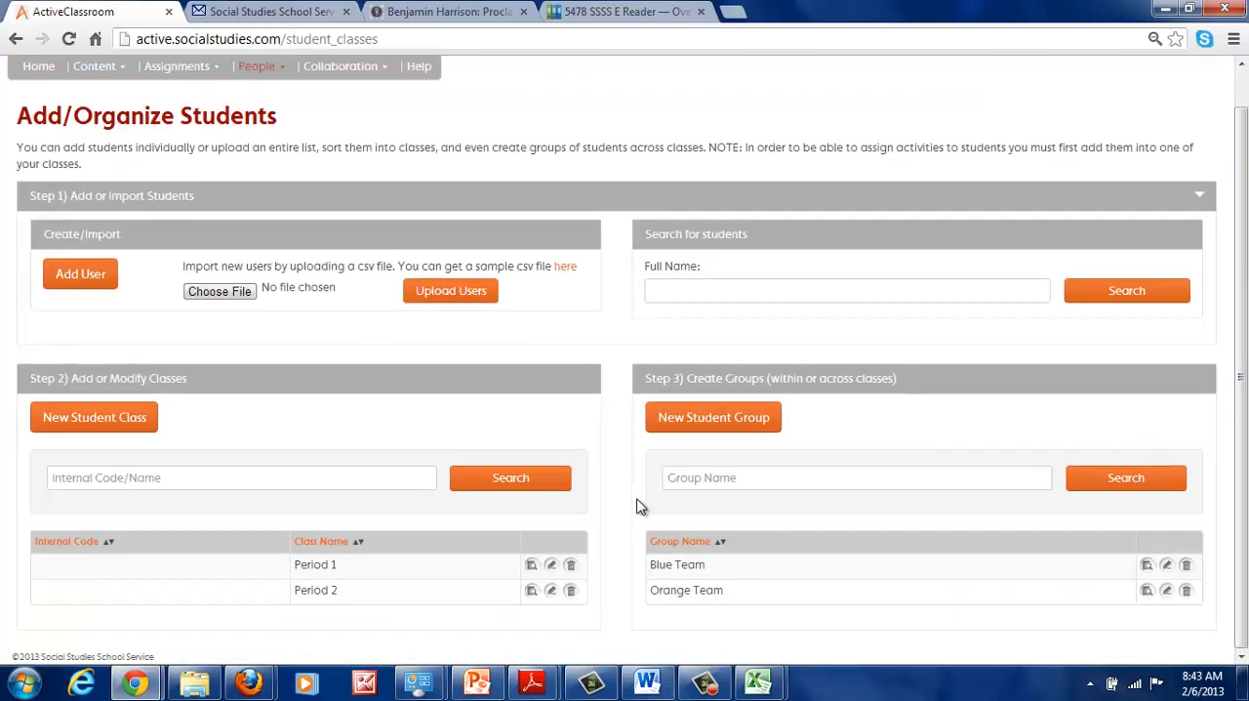